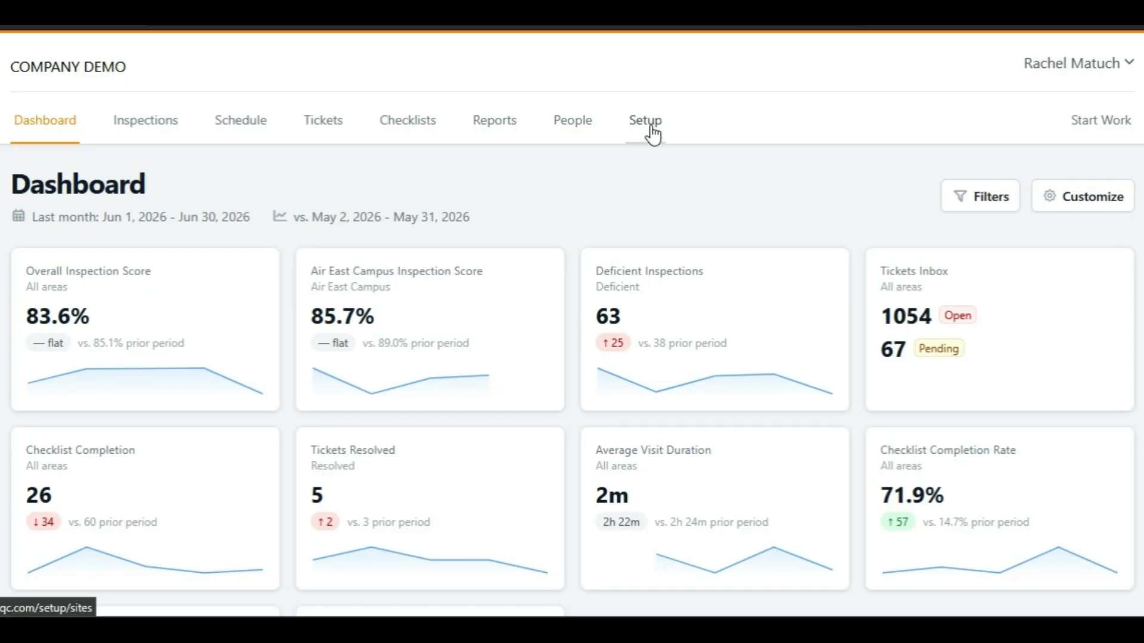
# - Open the inspection forms setup and start a blank new inspection form
pyautogui.click(647, 136)
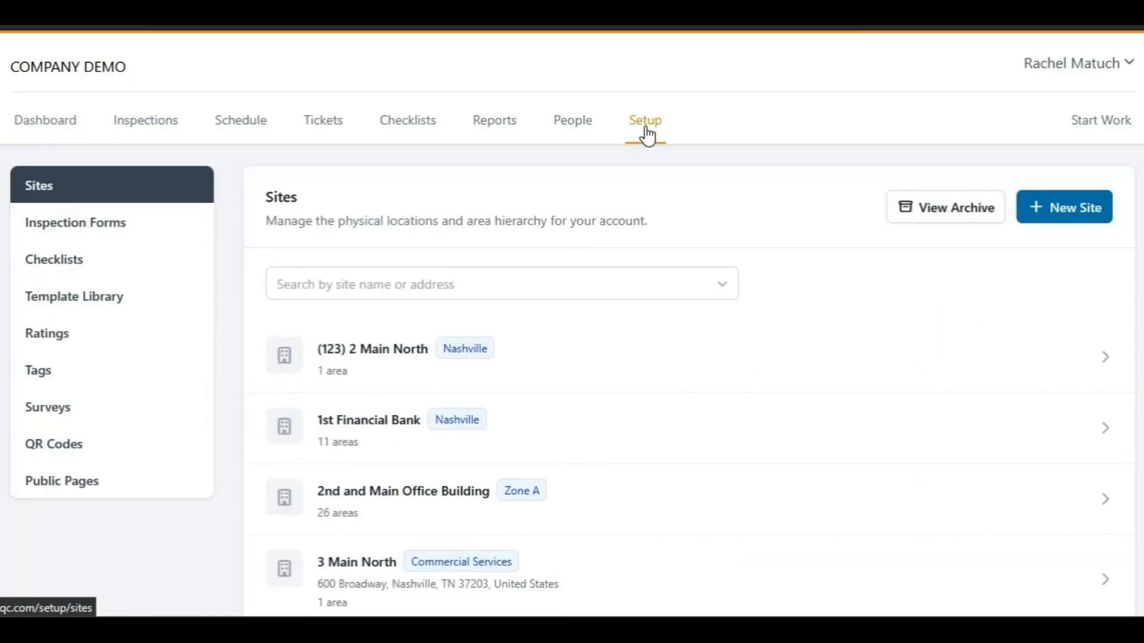
pyautogui.click(63, 224)
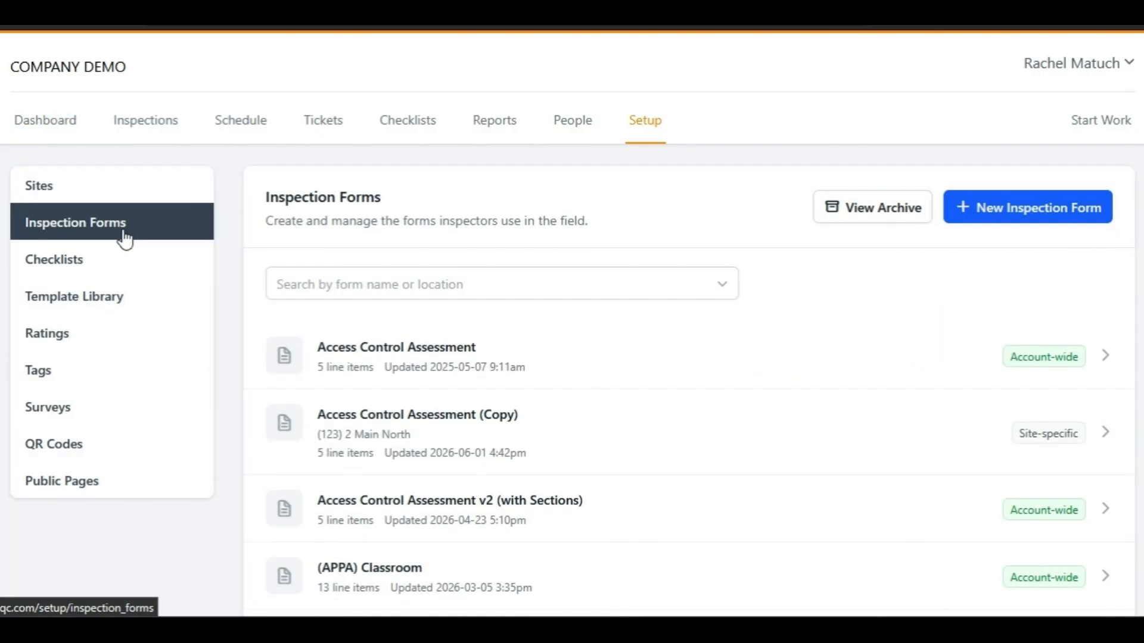
pyautogui.click(1061, 213)
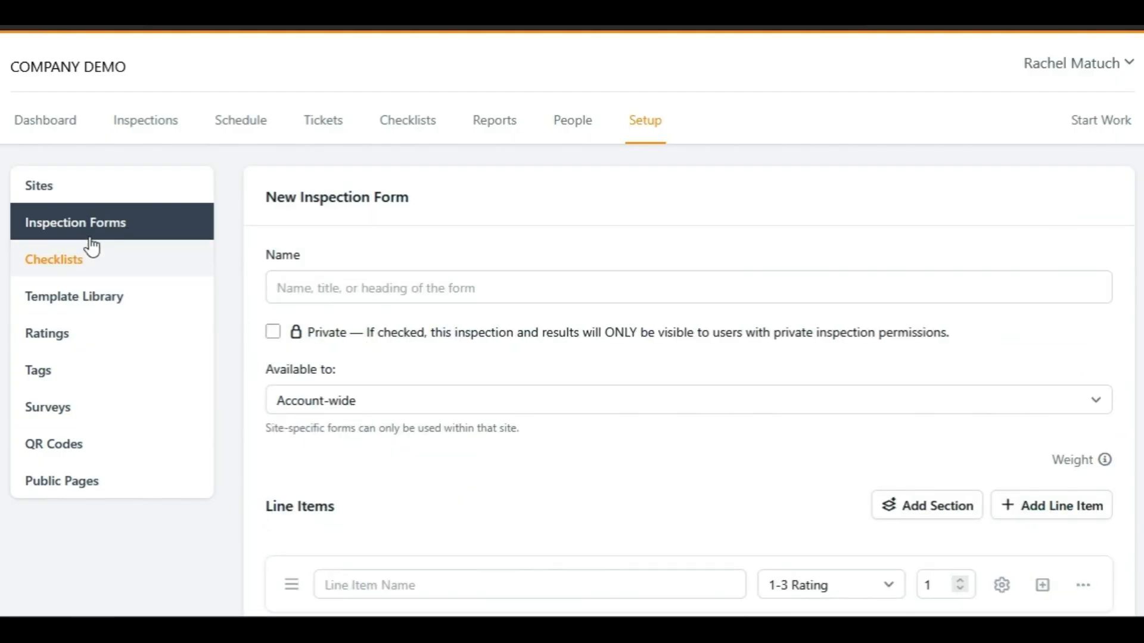
# - Open the Standard Inspection form template from the template library and review its line items
pyautogui.click(72, 299)
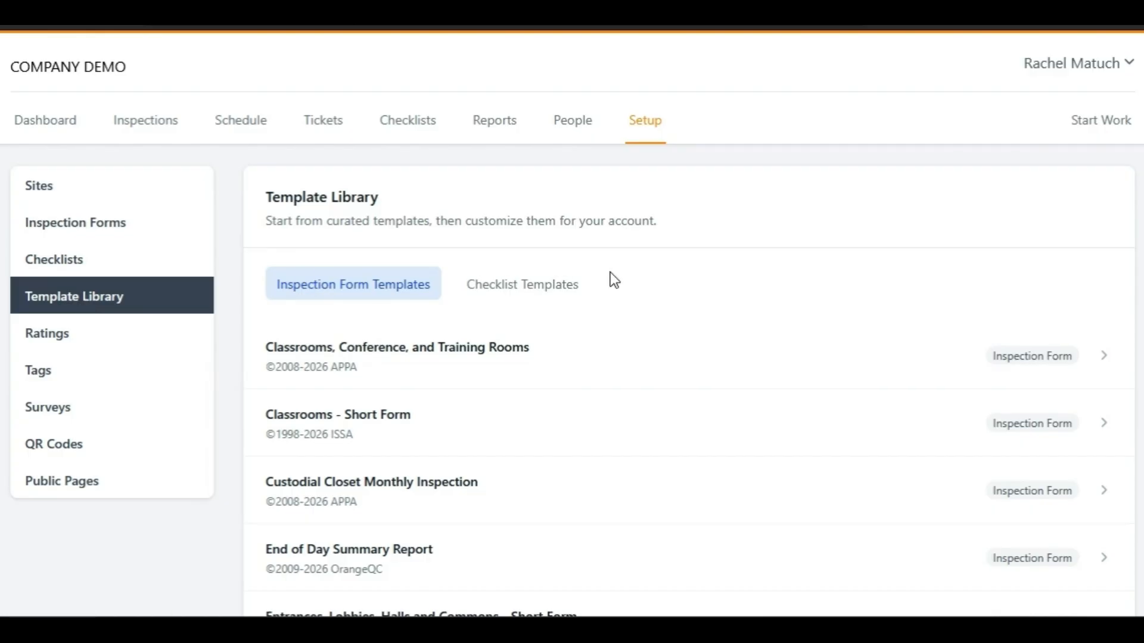
pyautogui.scroll(-20, 606, 290)
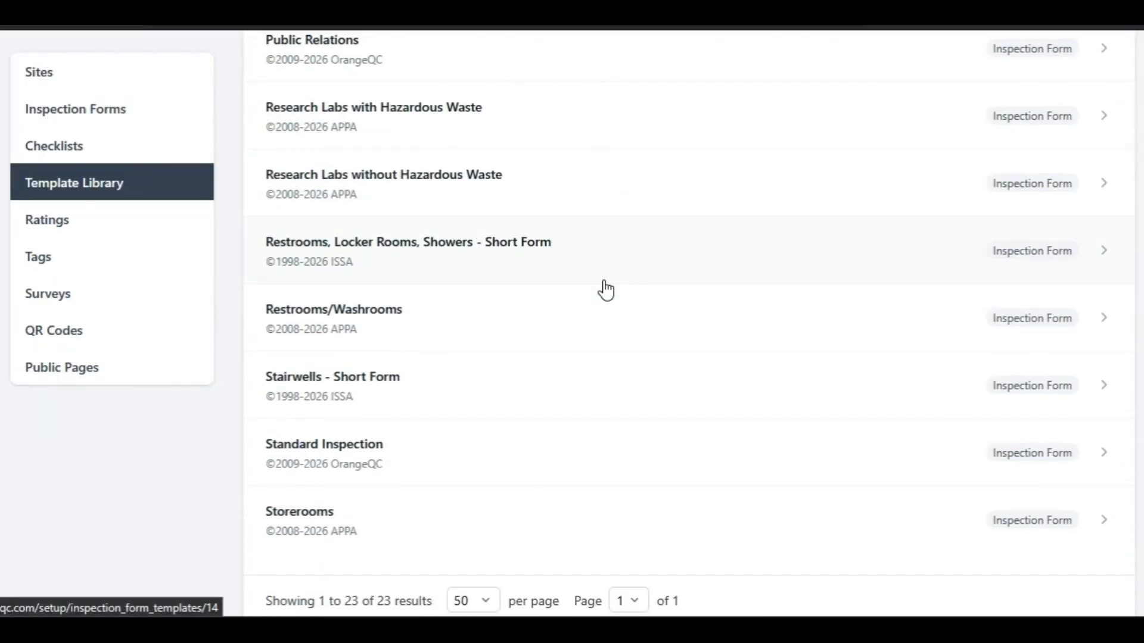
pyautogui.click(380, 470)
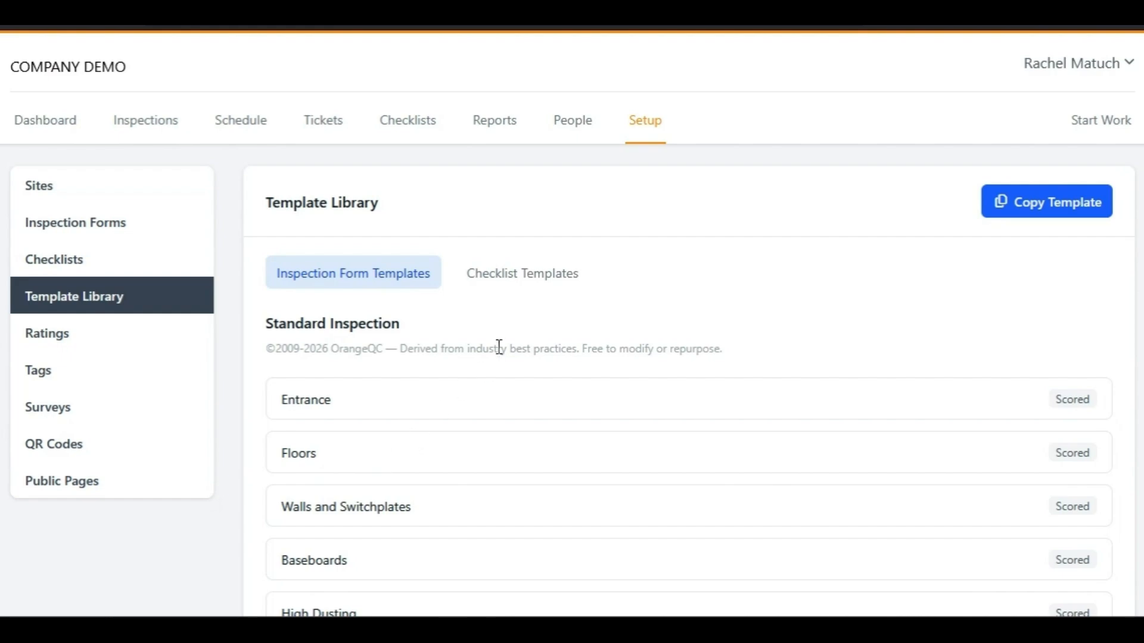
pyautogui.scroll(-3, 484, 370)
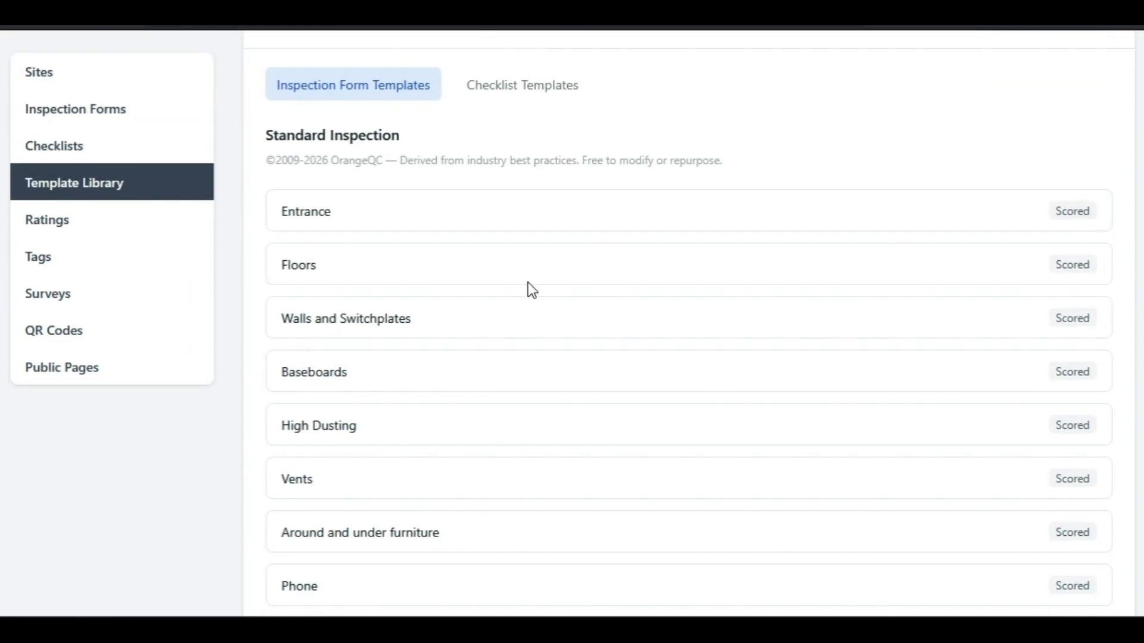
pyautogui.scroll(3, 528, 308)
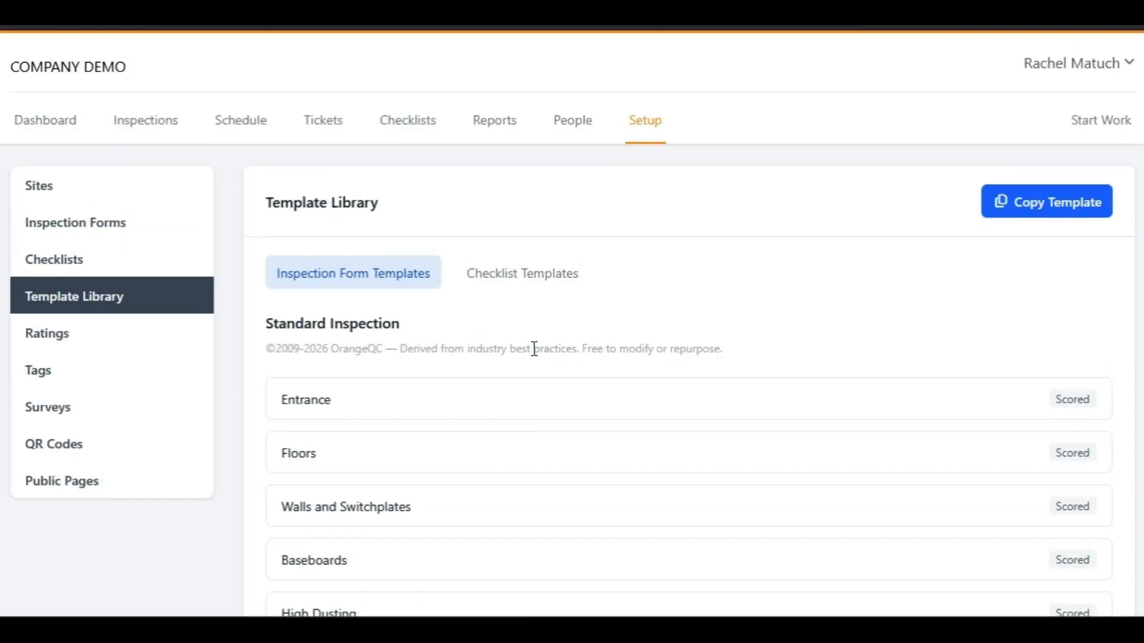
# - Copy the Standard Inspection template with 1-3 Rating for its scored line items
pyautogui.click(1028, 209)
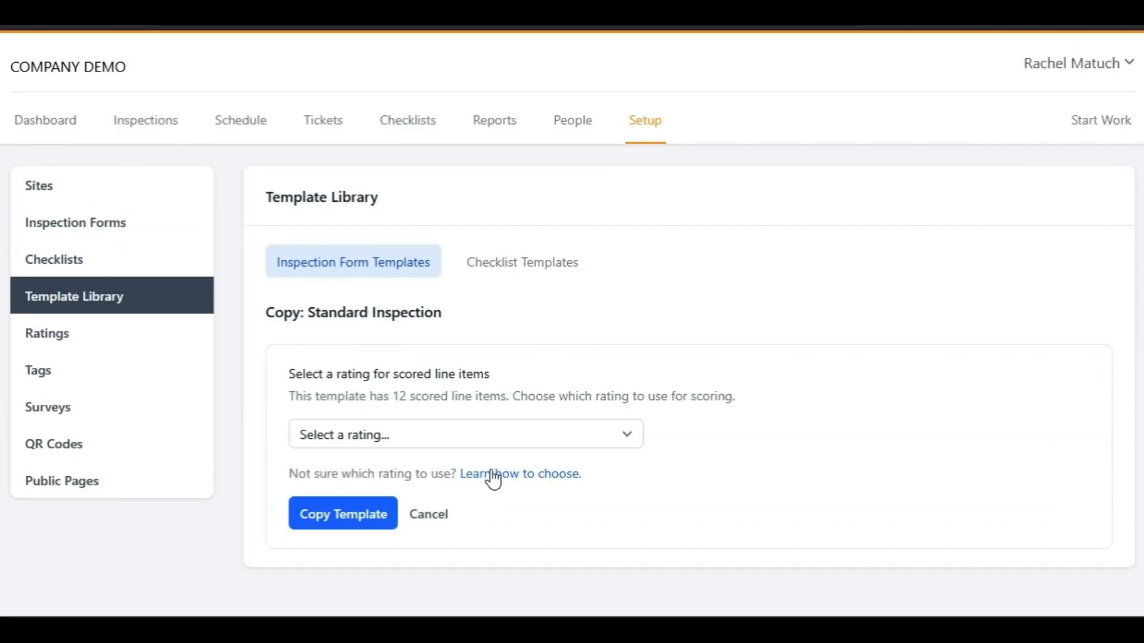
pyautogui.click(513, 435)
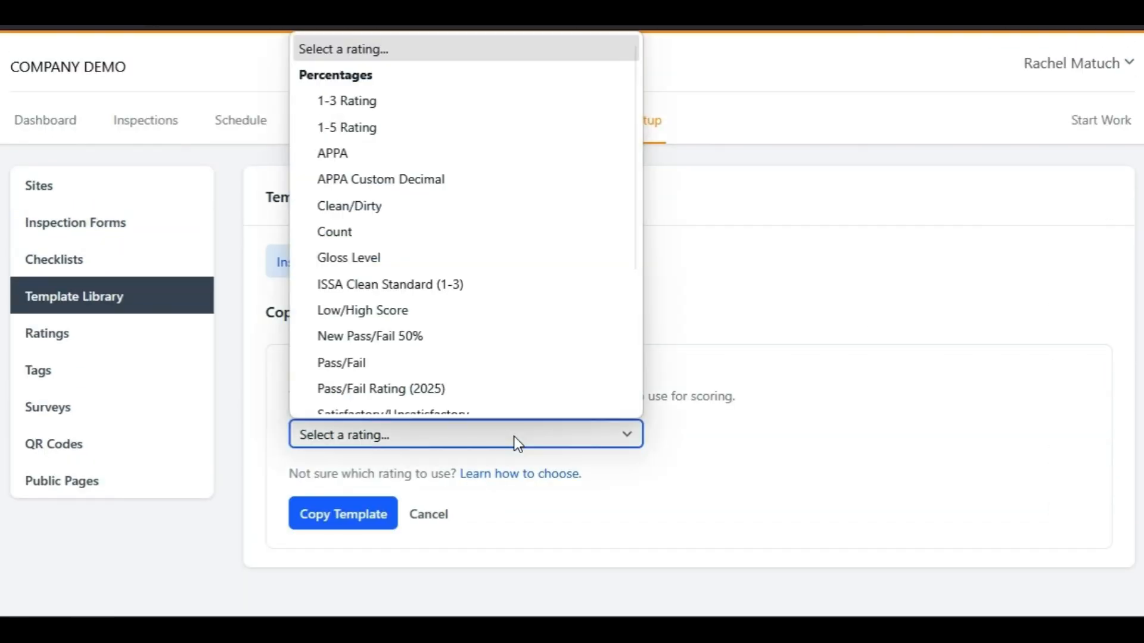
pyautogui.click(462, 104)
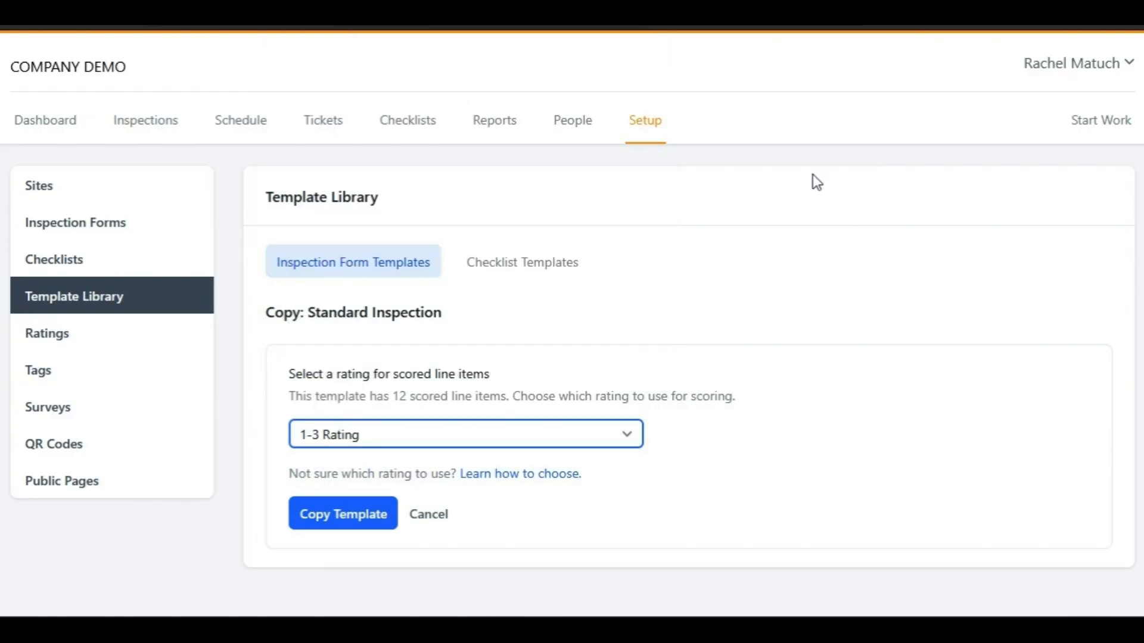
pyautogui.click(363, 516)
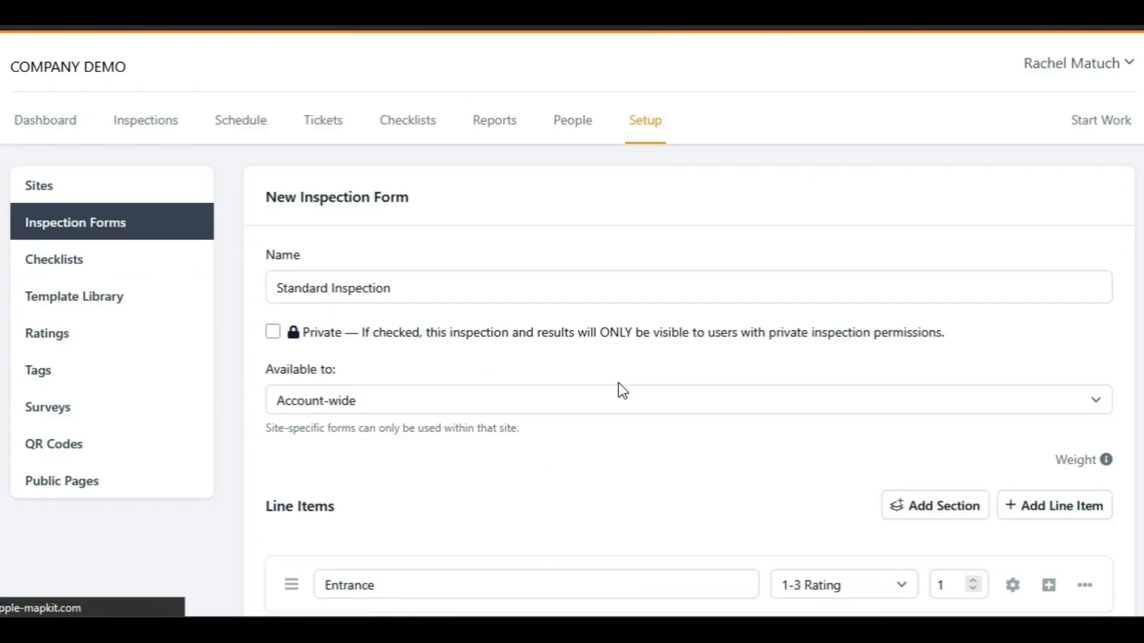
# - Examine the new form's name, privacy and availability settings, and the editing options of the Entrance line item
pyautogui.scroll(-5, 429, 529)
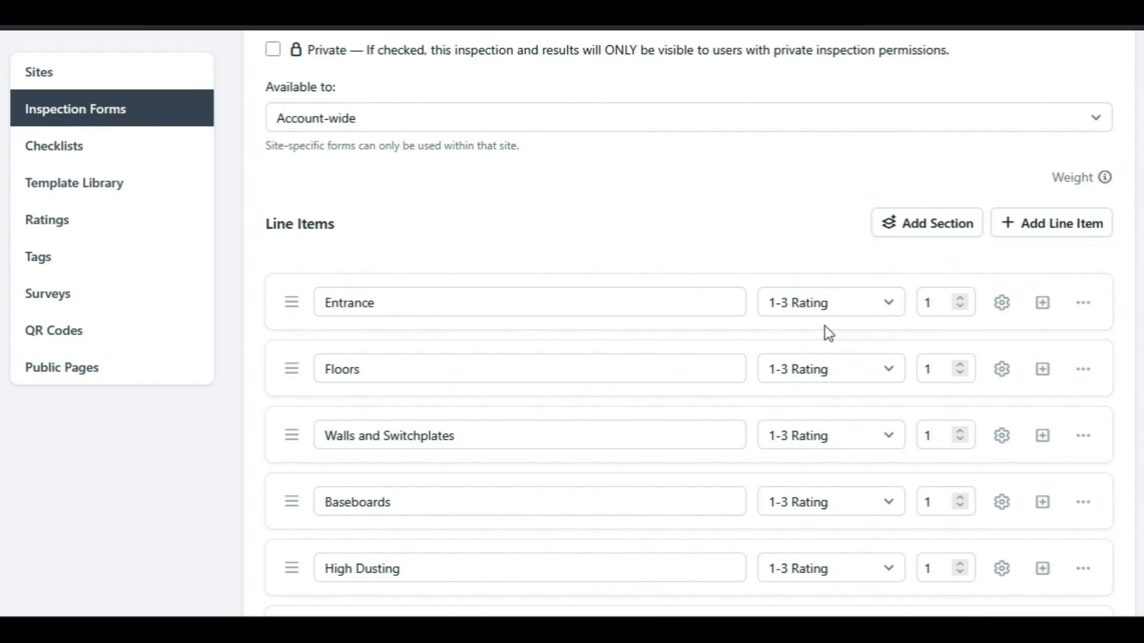
pyautogui.scroll(3, 424, 163)
pyautogui.click(447, 193)
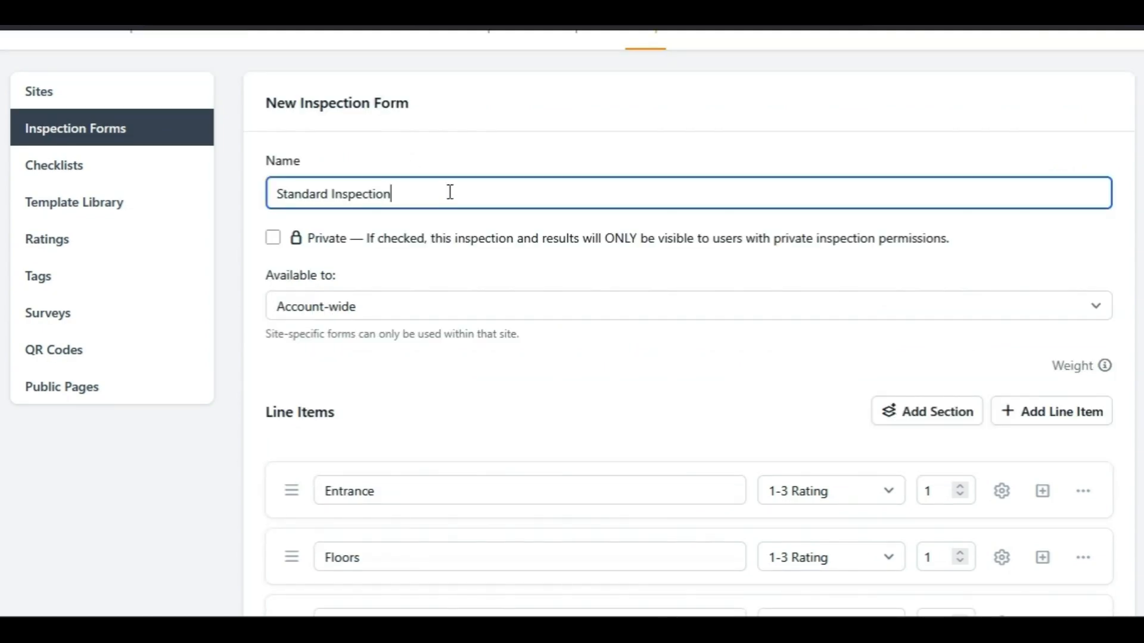
pyautogui.click(492, 237)
pyautogui.click(493, 241)
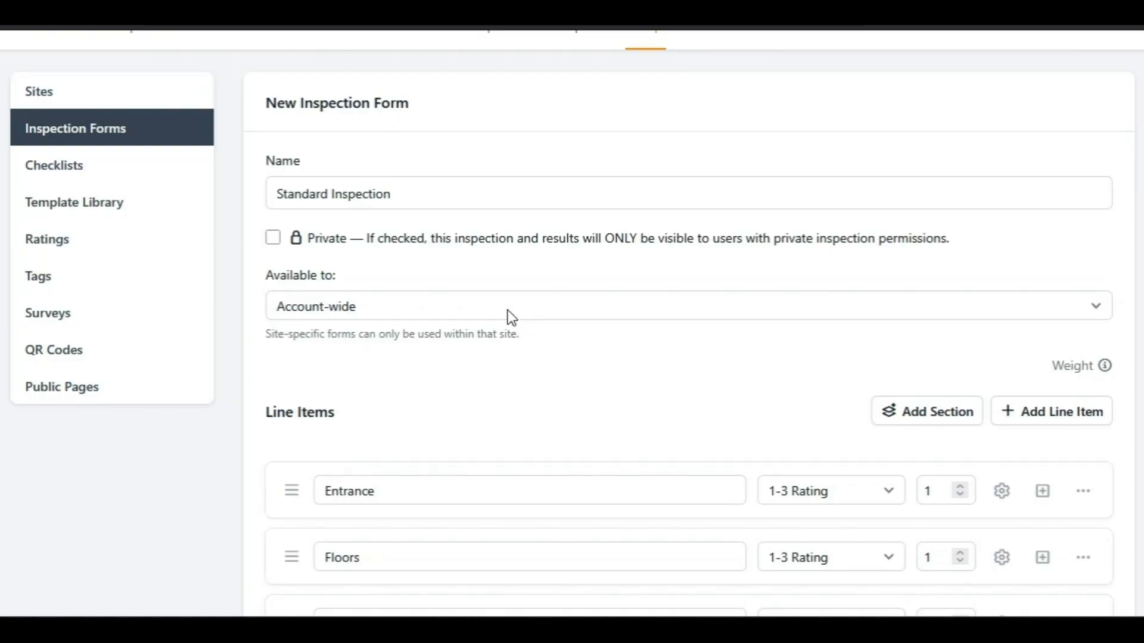
pyautogui.scroll(-3, 519, 345)
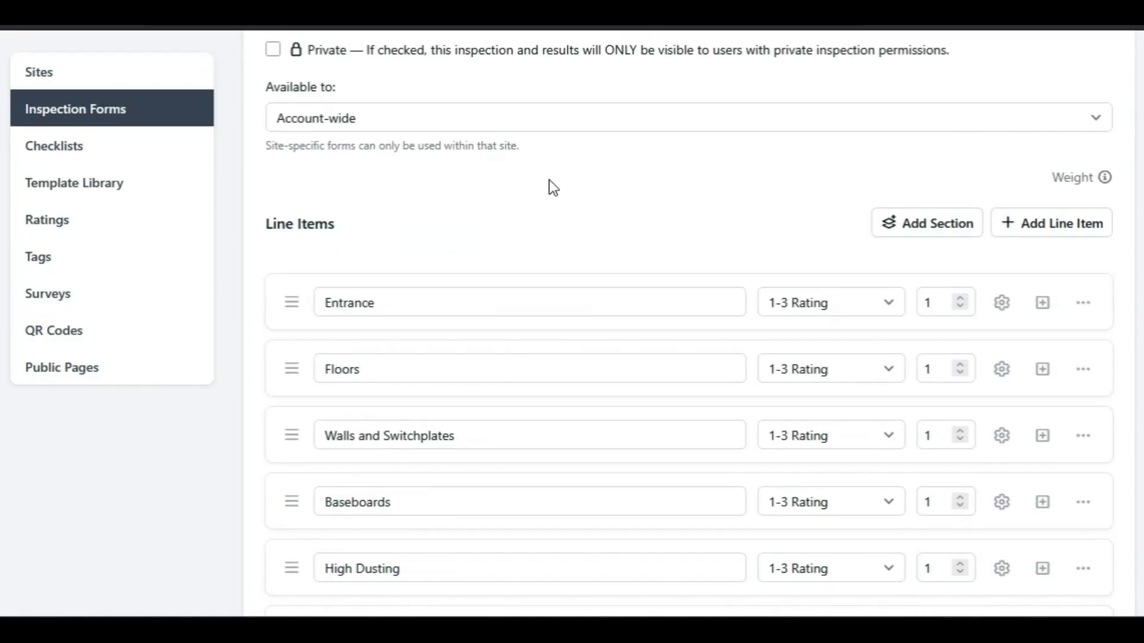
pyautogui.scroll(-2, 587, 173)
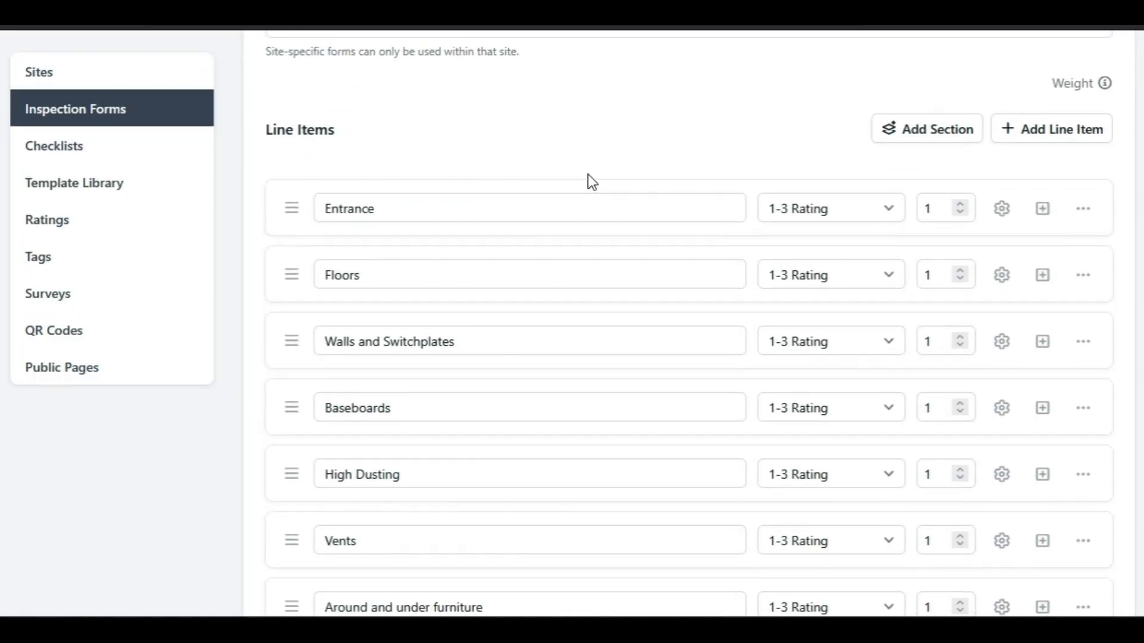
pyautogui.click(434, 203)
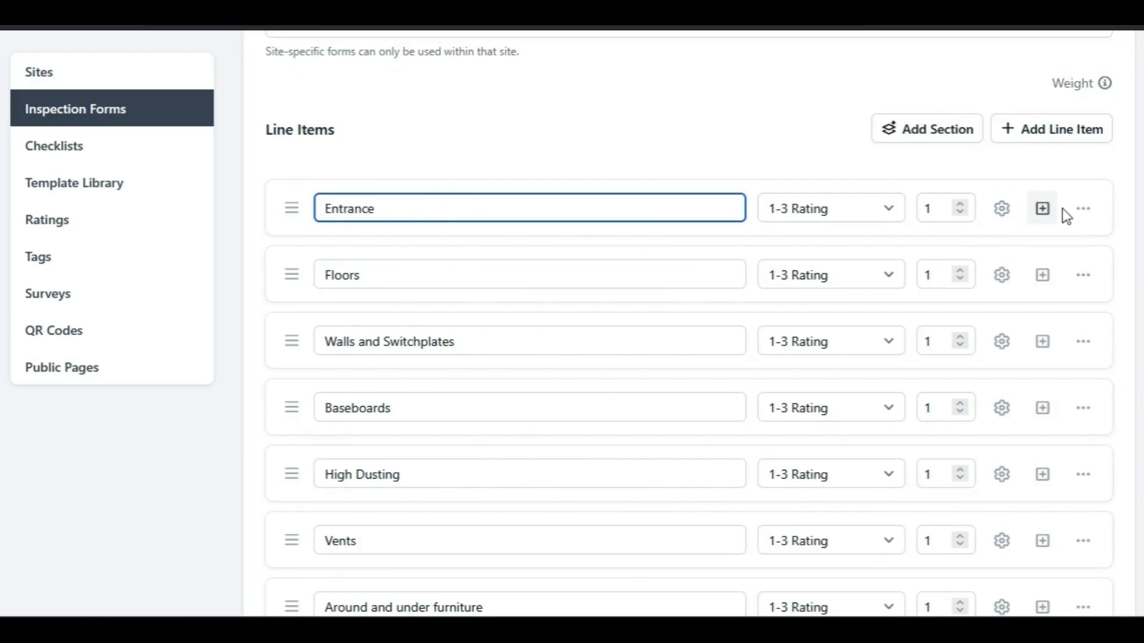
pyautogui.click(1084, 208)
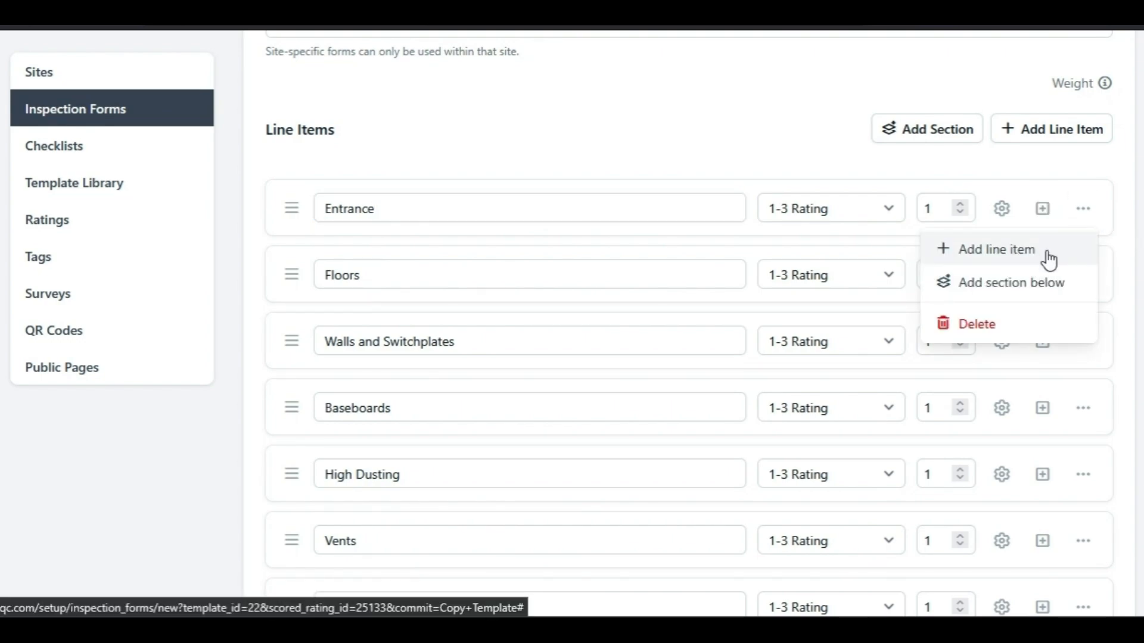
pyautogui.click(598, 155)
pyautogui.moveTo(286, 210)
pyautogui.mouseDown()
pyautogui.moveTo(286, 302)
pyautogui.moveTo(288, 210)
pyautogui.mouseUp()
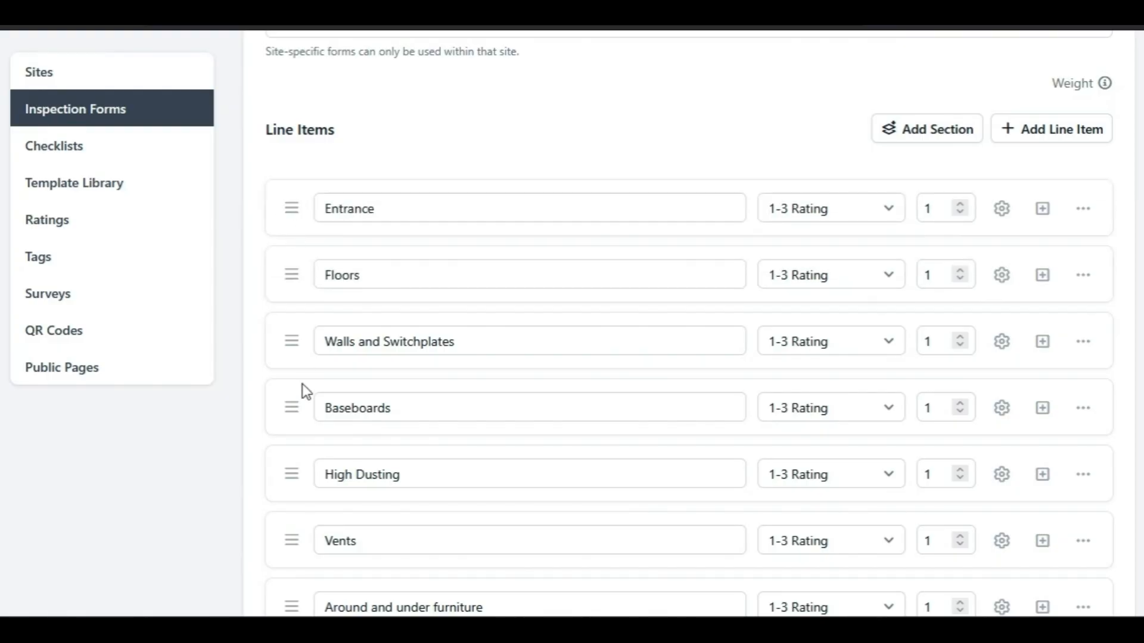
# - Add a section above General notes and comments and move the Horizontal surfaces line item into it
pyautogui.click(953, 140)
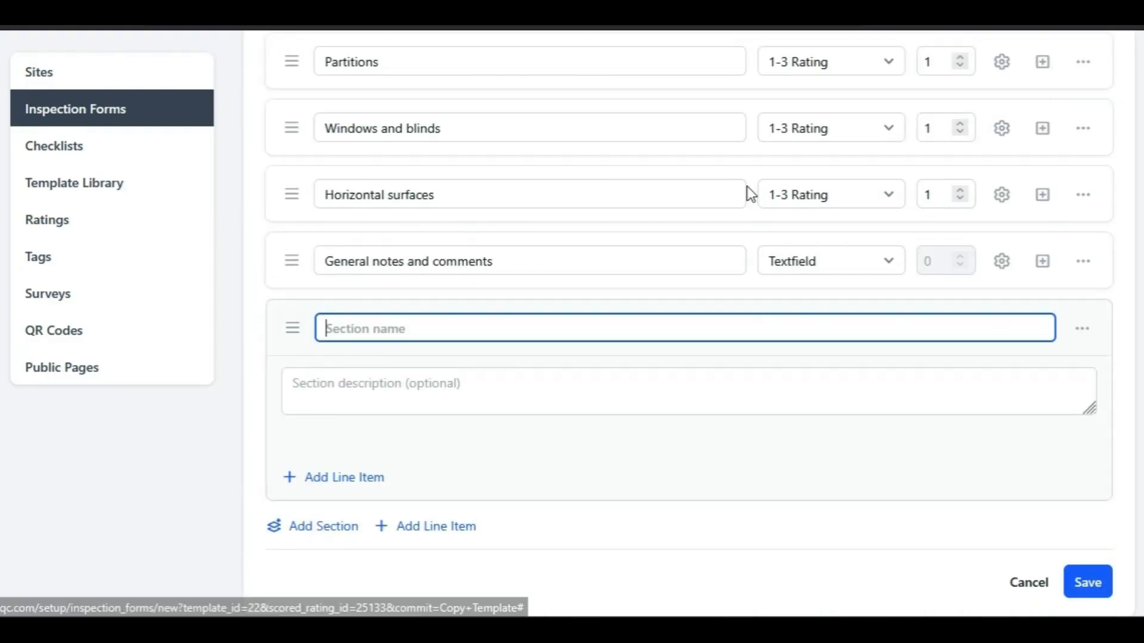
pyautogui.moveTo(293, 328); pyautogui.dragTo(293, 261)
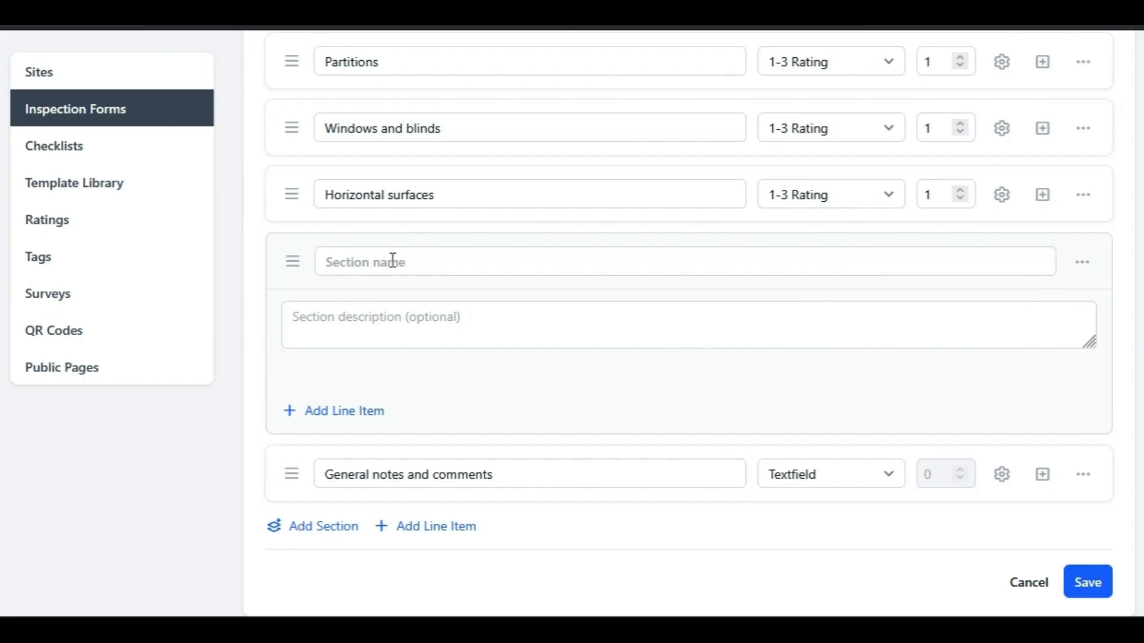
pyautogui.moveTo(283, 190); pyautogui.dragTo(399, 352)
# - Delete only the new unnamed section, keeping its Horizontal surfaces line item
pyautogui.click(1085, 232)
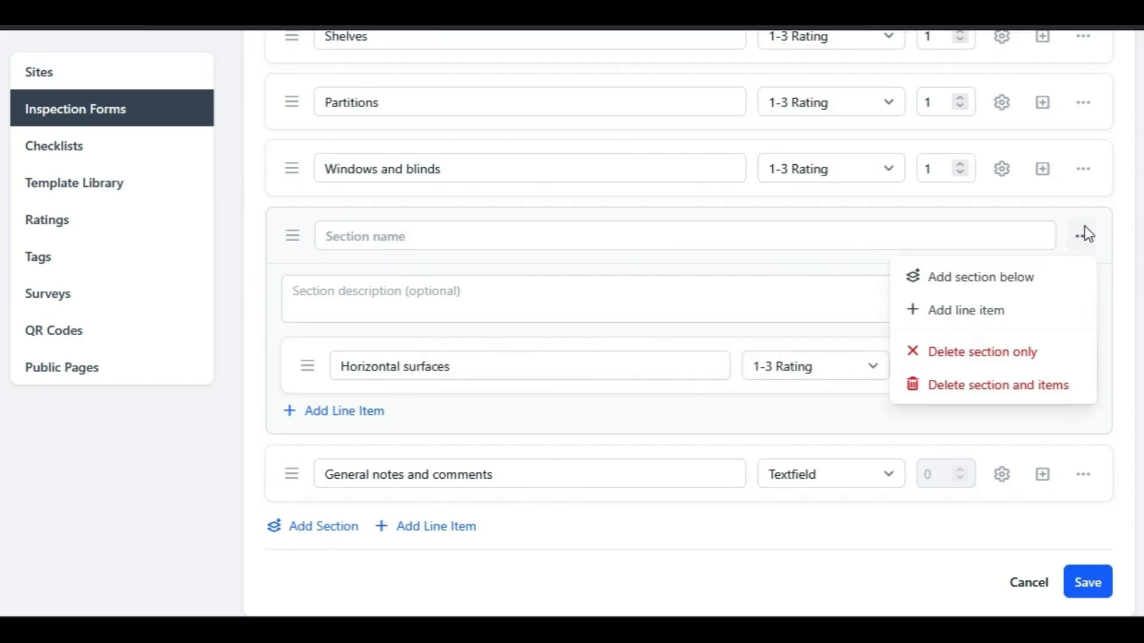
pyautogui.click(1020, 363)
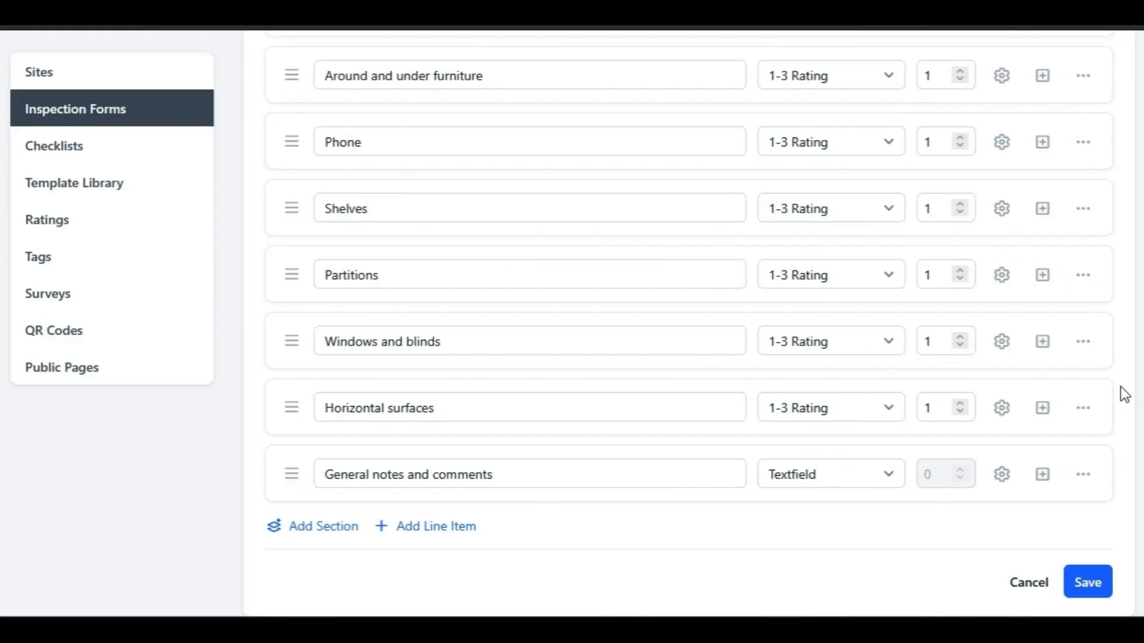
# - Expand the description field of the Entrance line item
pyautogui.scroll(10, 1119, 387)
pyautogui.click(702, 249)
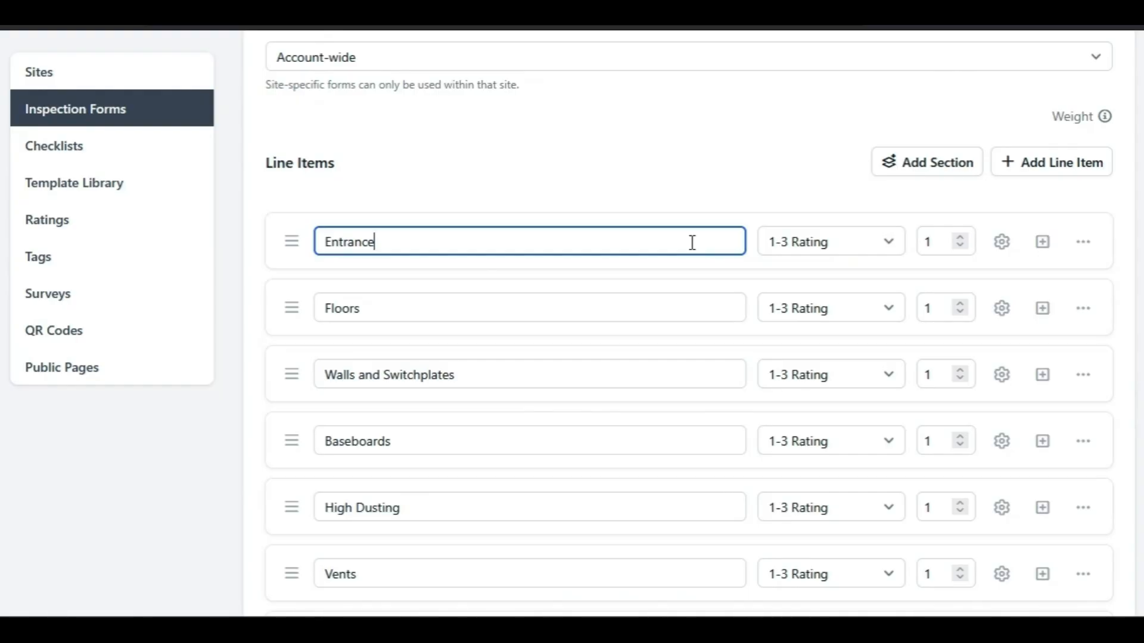
pyautogui.click(1044, 257)
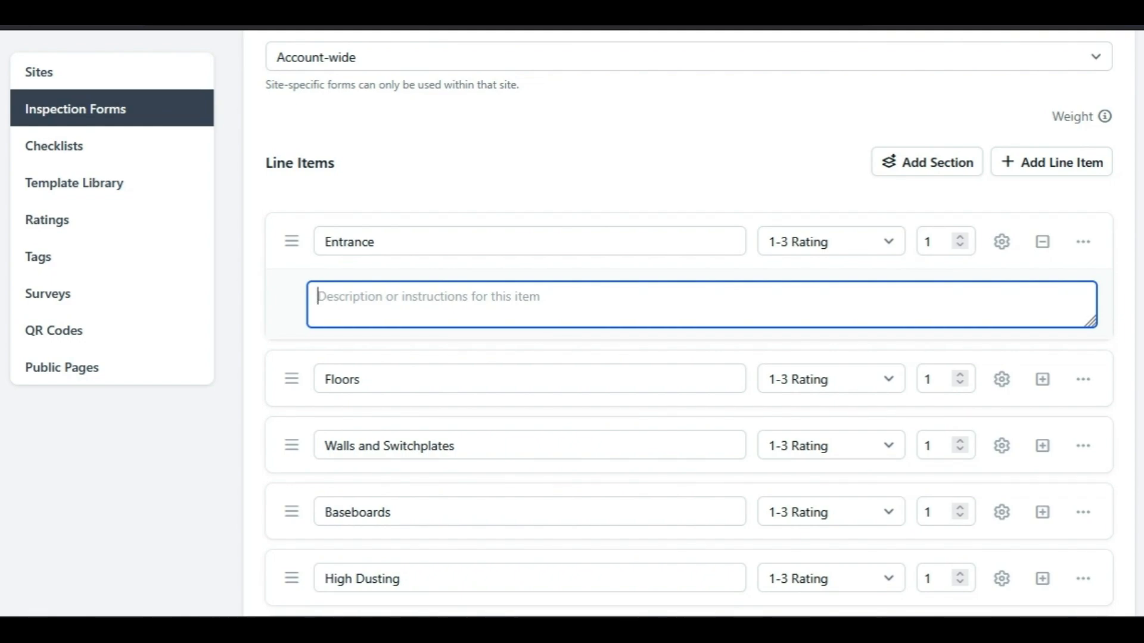
# - Examine the rating types offered for the Entrance line item and its weight setting
pyautogui.click(832, 244)
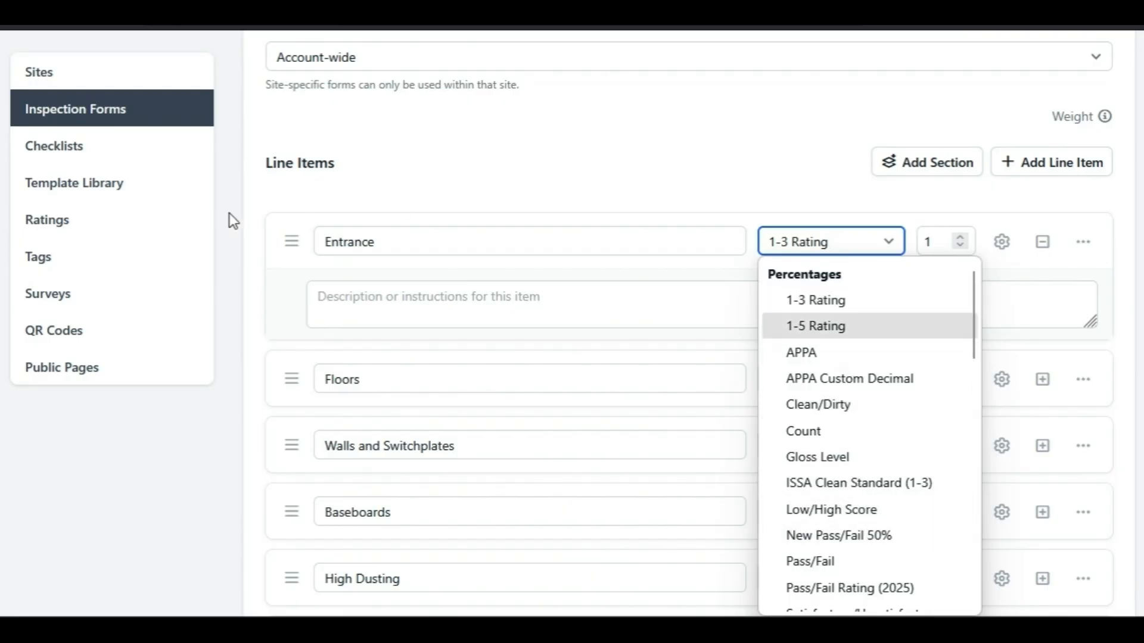
pyautogui.scroll(-5, 894, 389)
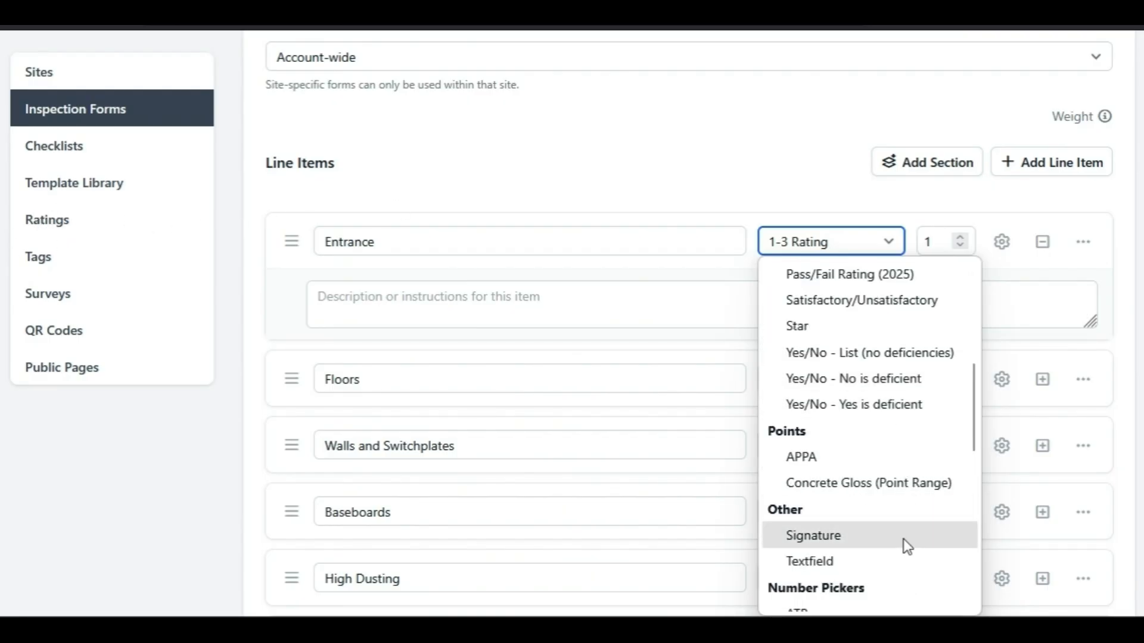
pyautogui.scroll(-3, 907, 573)
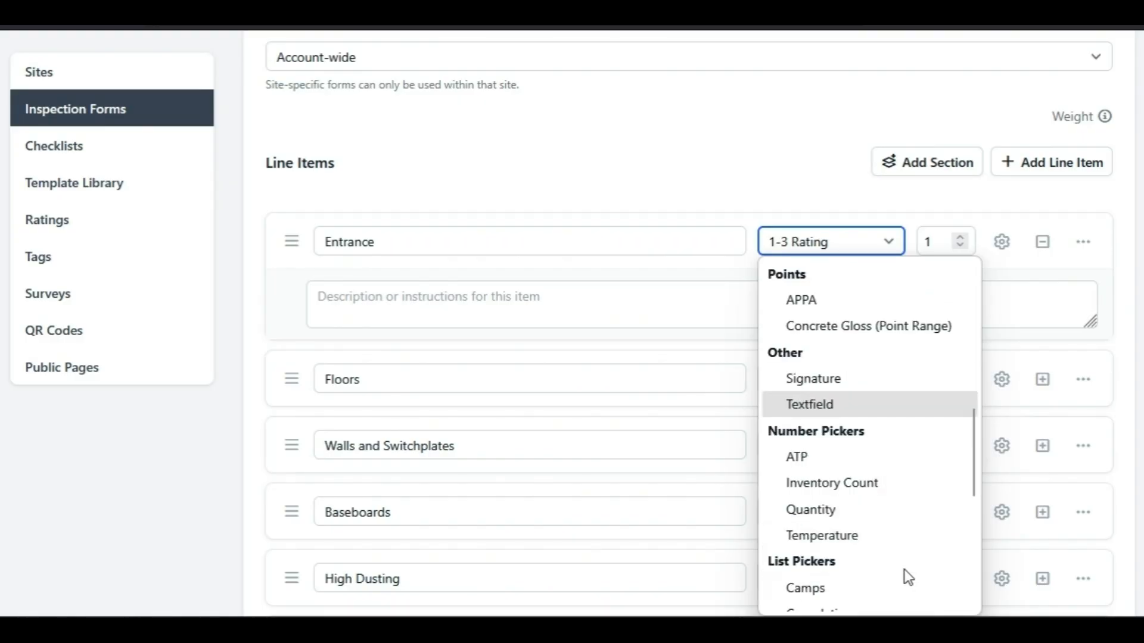
pyautogui.scroll(-5, 903, 512)
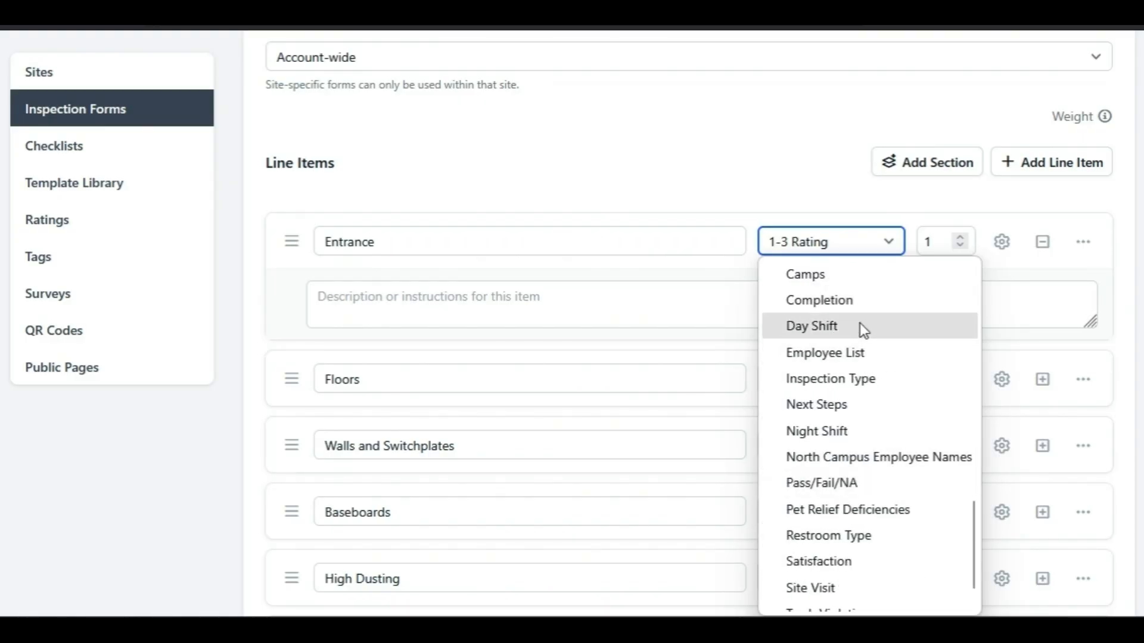
pyautogui.click(886, 251)
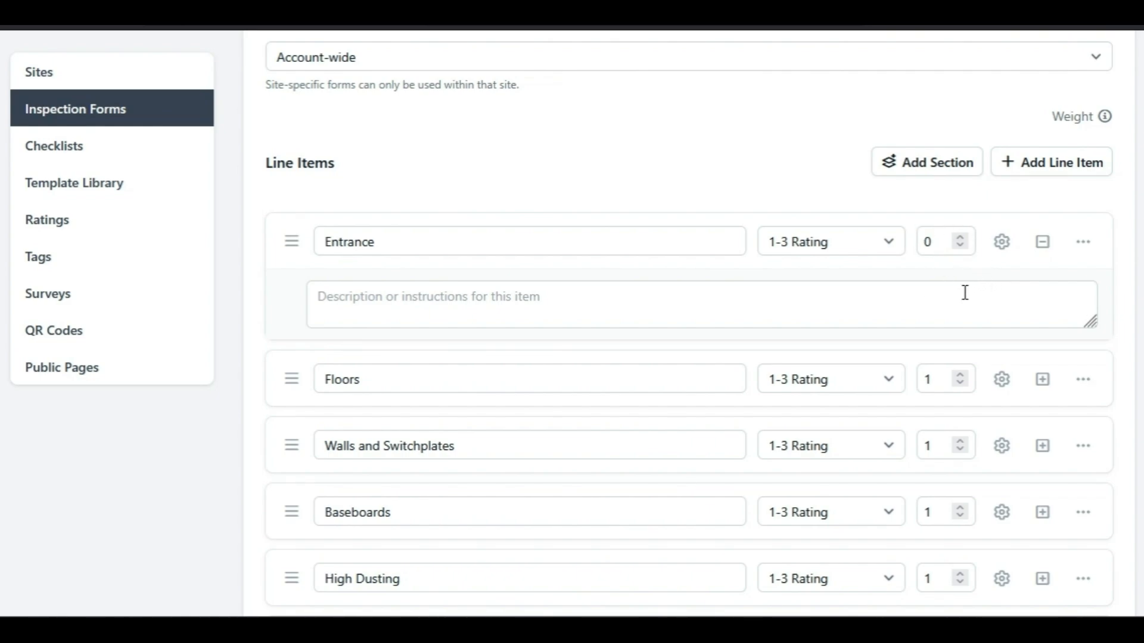
pyautogui.click(960, 238)
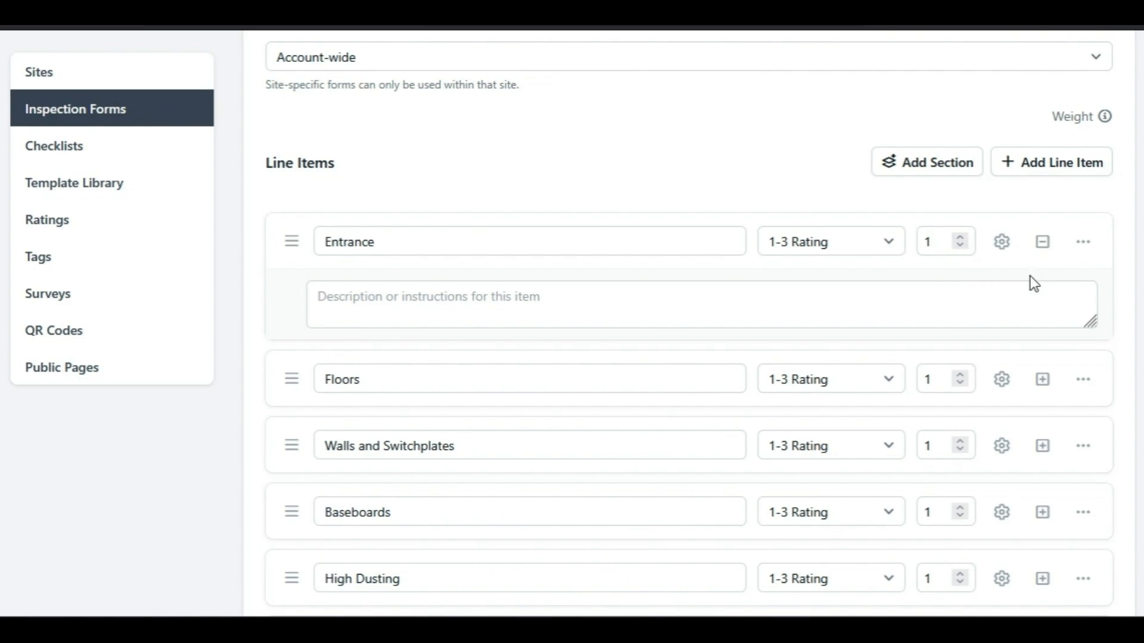
# - Make completion required for the Entrance line item and require 2 photos when it is deficient
pyautogui.click(1007, 239)
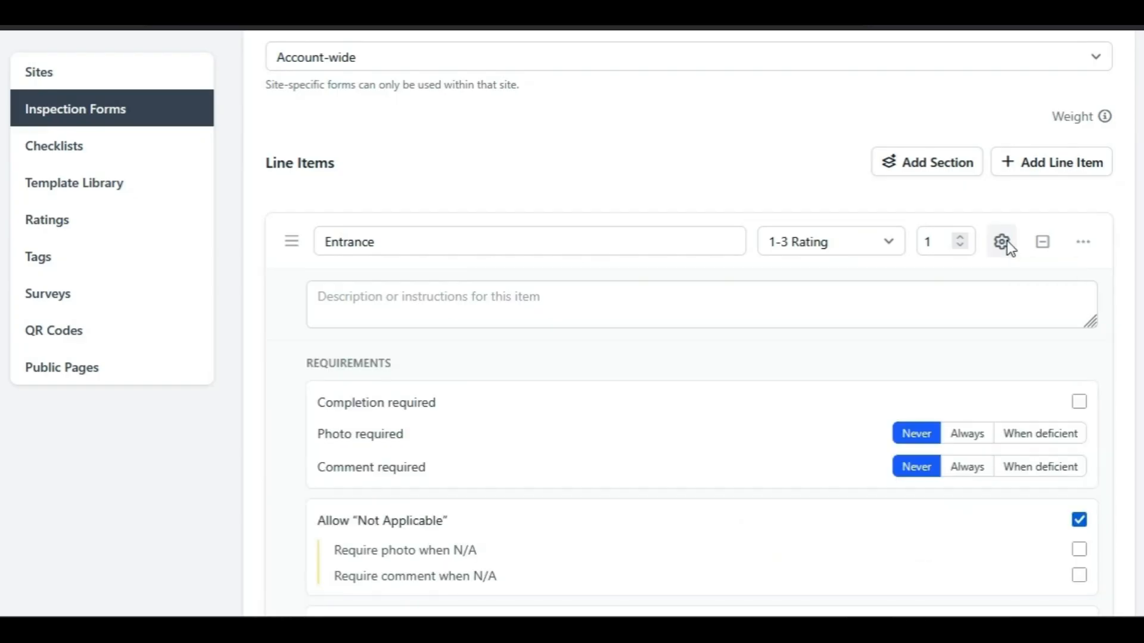
pyautogui.scroll(-2, 1004, 240)
pyautogui.scroll(-2, 1120, 236)
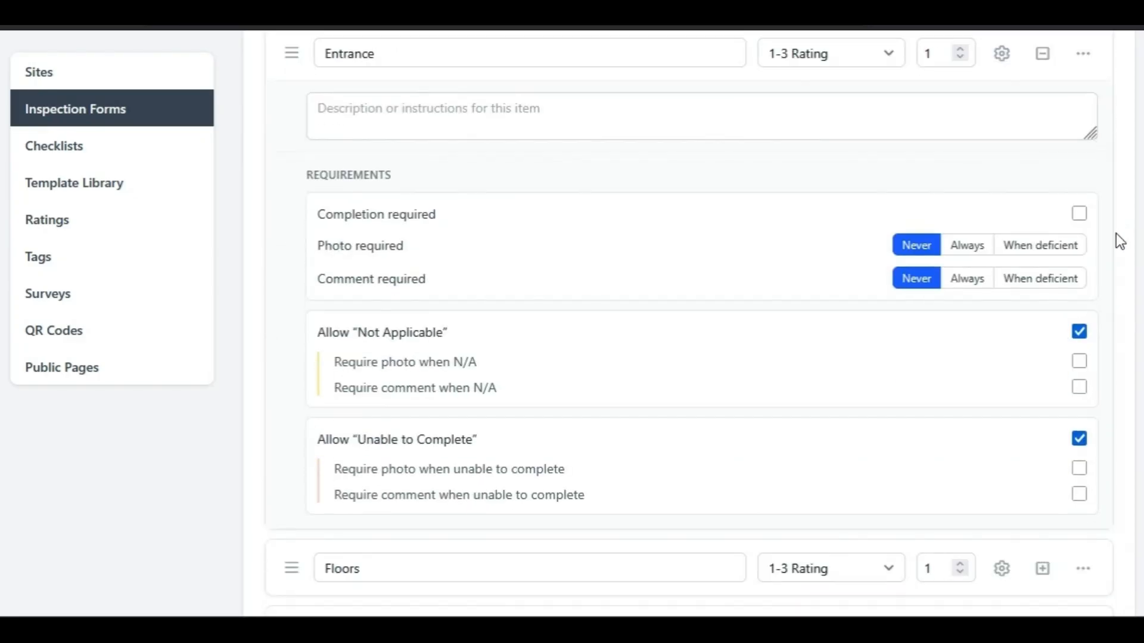
pyautogui.click(1079, 215)
pyautogui.click(980, 248)
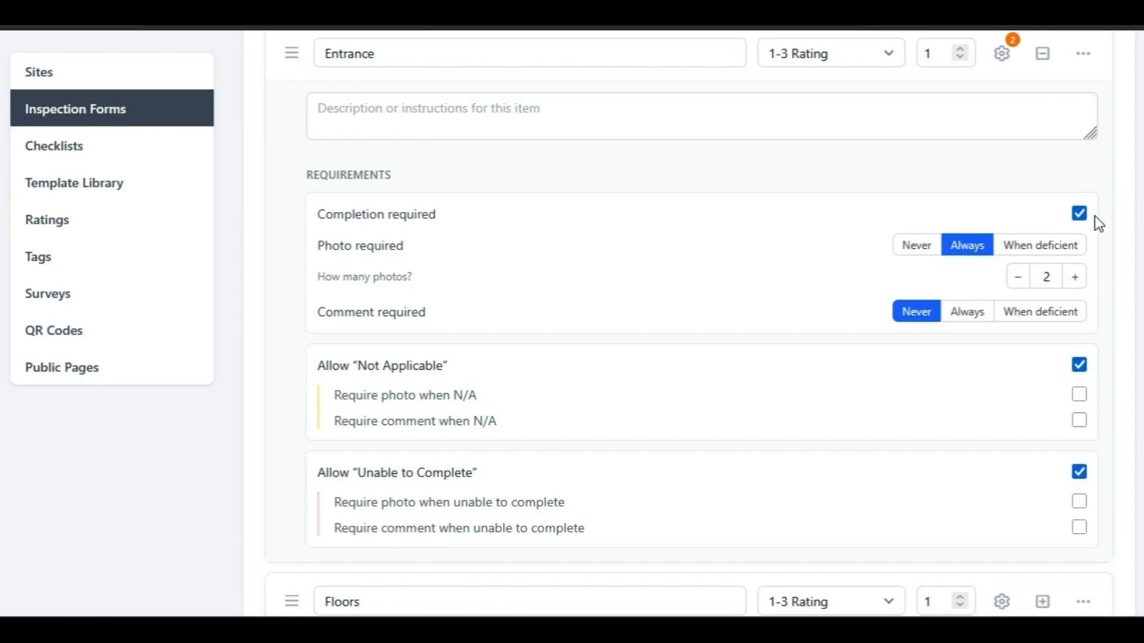
pyautogui.click(1041, 249)
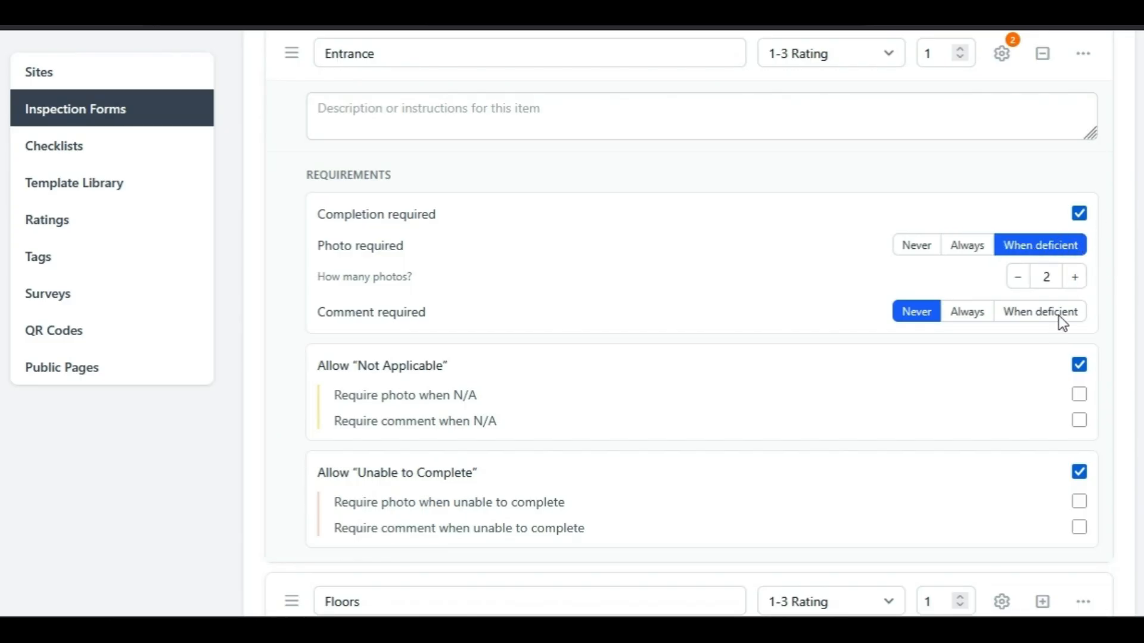
# - Try switching the "Not Applicable" and "Unable to Complete" allowances of the Entrance line item off and on
pyautogui.scroll(-2, 1057, 306)
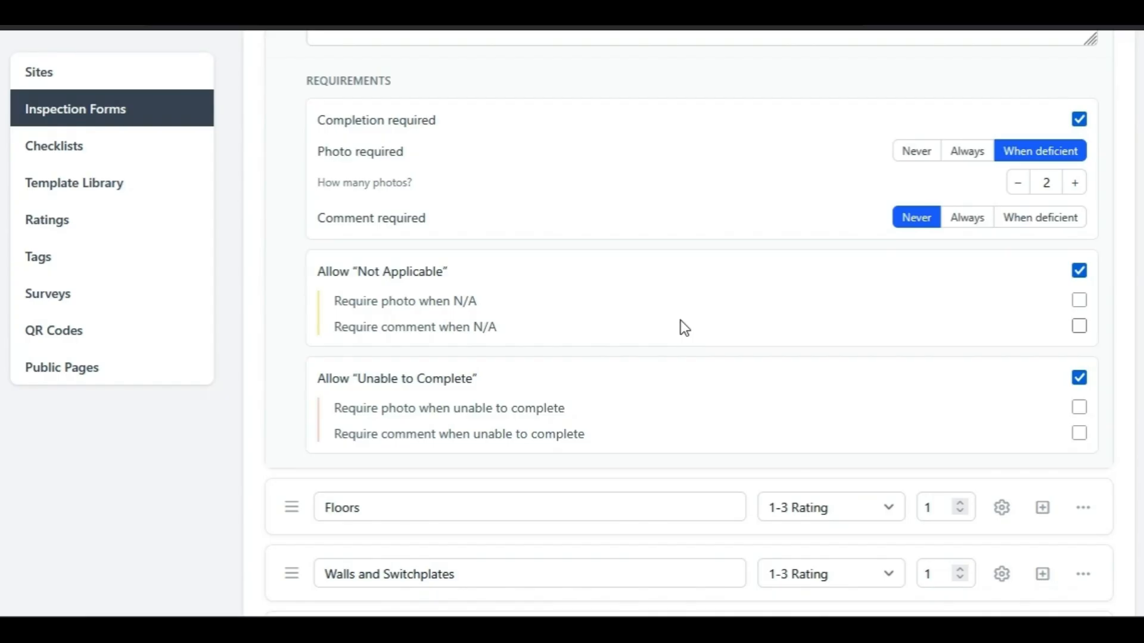
pyautogui.click(1081, 274)
pyautogui.click(1078, 275)
pyautogui.click(1077, 381)
# - Collapse the Entrance requirement settings and save the inspection form
pyautogui.scroll(5, 1042, 444)
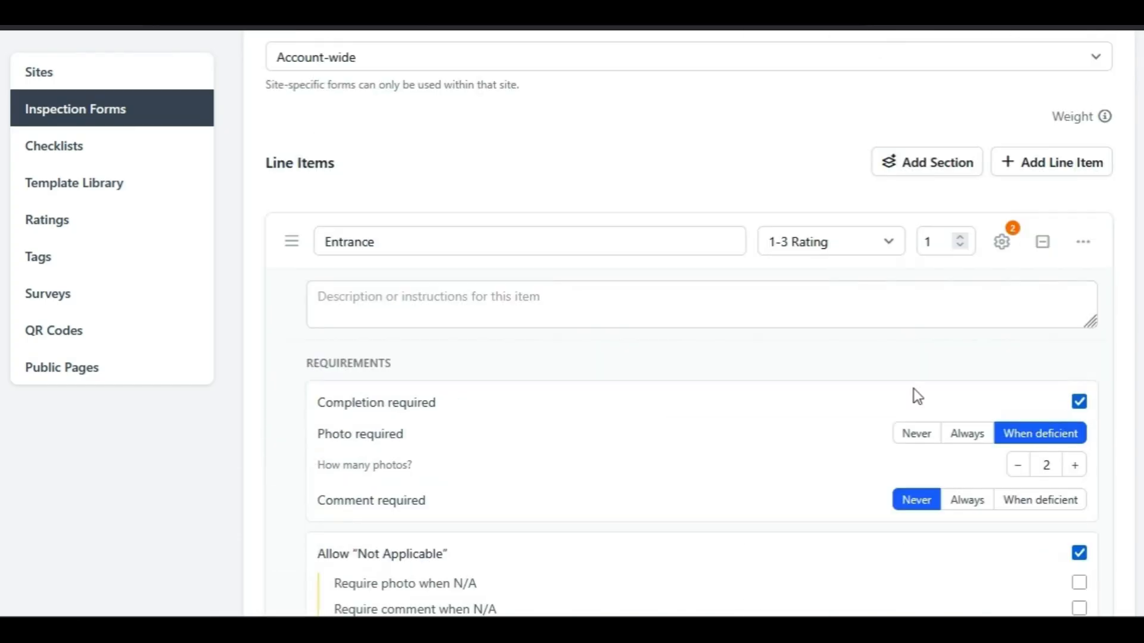
pyautogui.click(1007, 241)
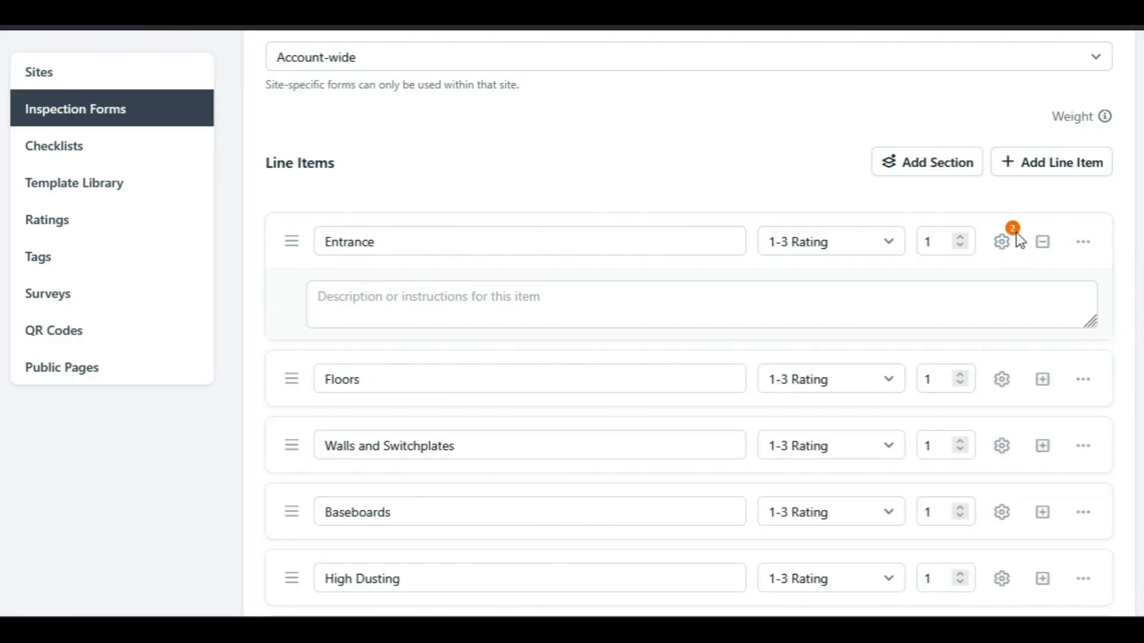
pyautogui.scroll(-15, 892, 459)
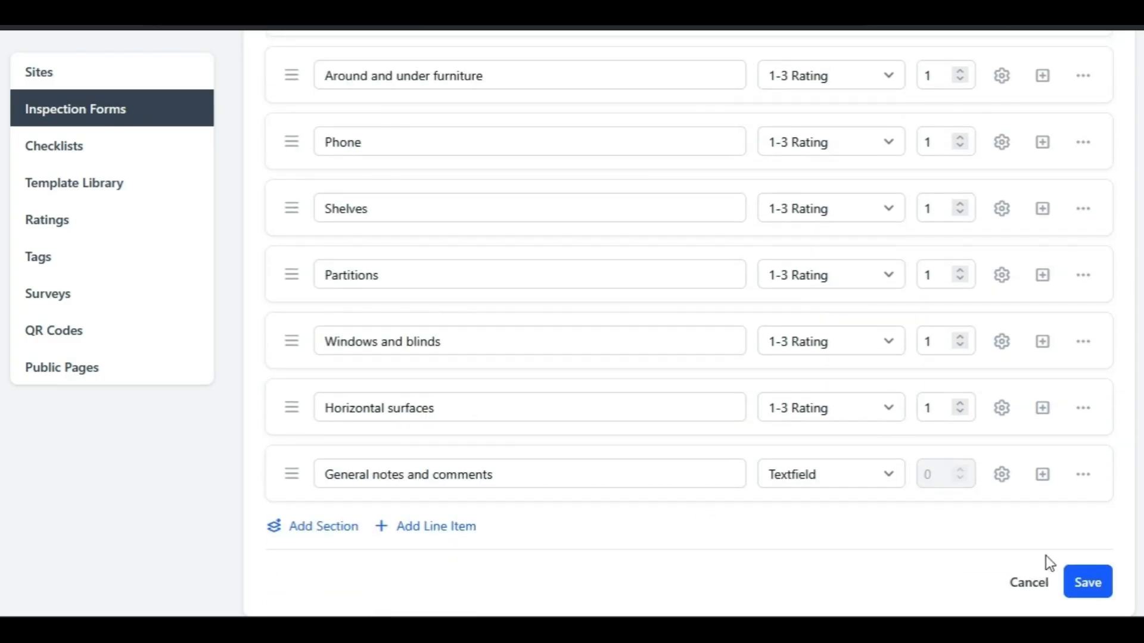
pyautogui.click(1093, 579)
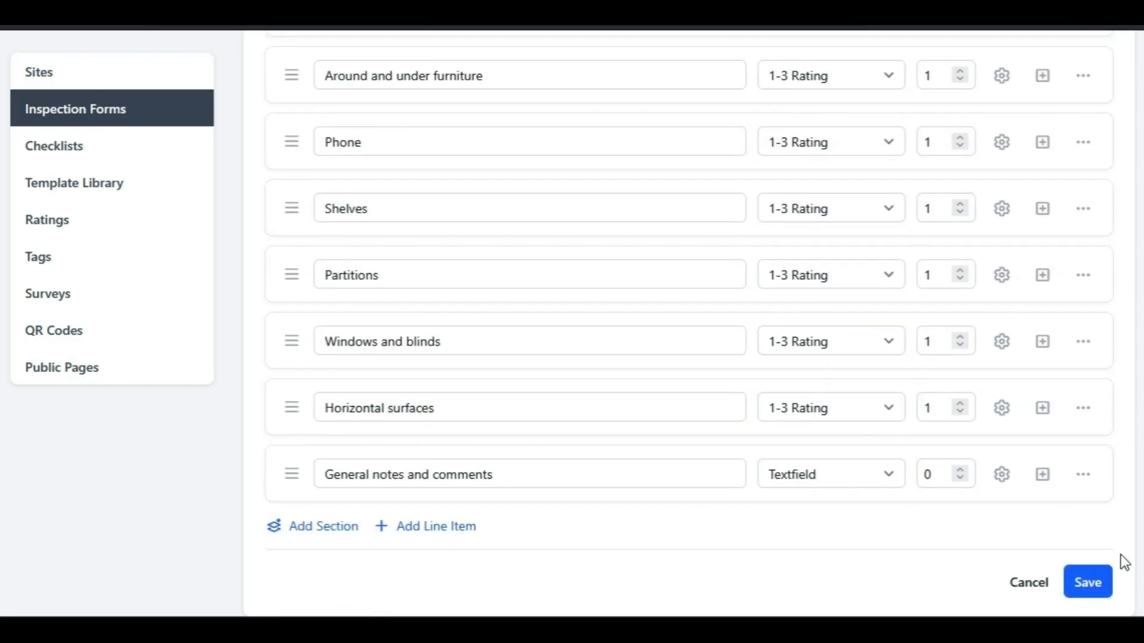